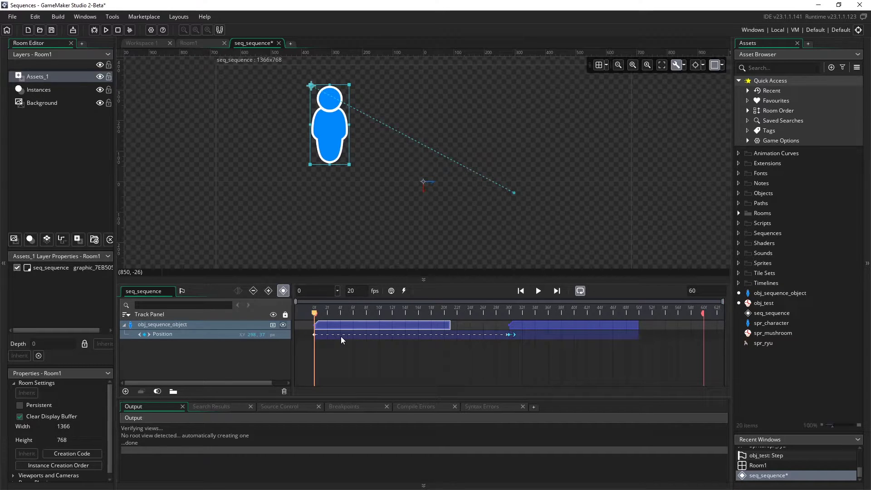
# Preview the movement, then Alt-drag obj_sequence_object's Position keyframe past frame 30.
pyautogui.click(325, 339)
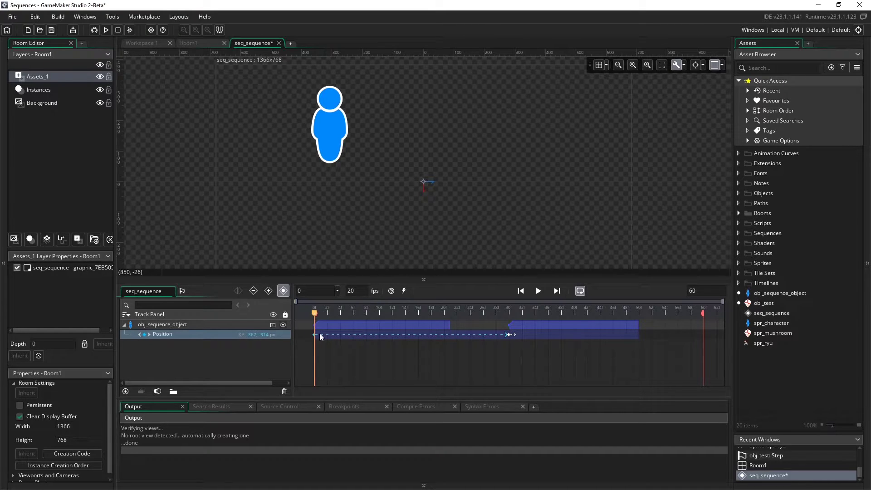
pyautogui.rightClick(325, 334)
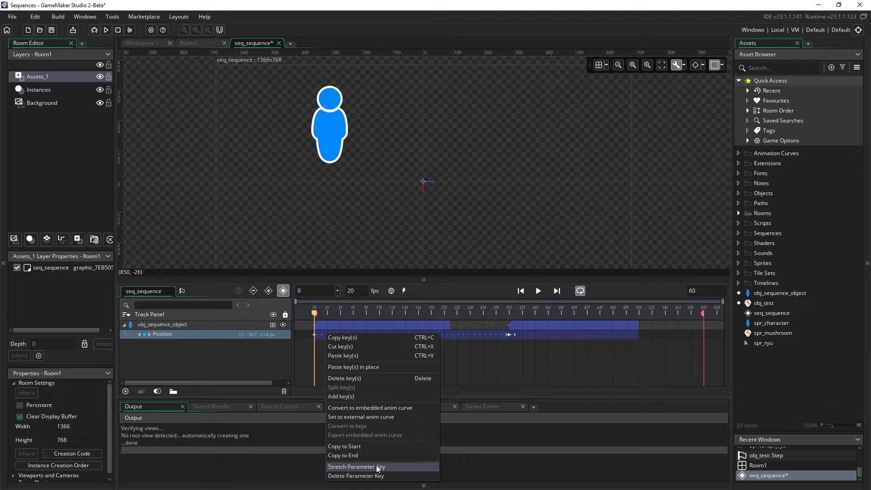
pyautogui.click(313, 315)
pyautogui.moveTo(313, 315); pyautogui.dragTo(509, 321)
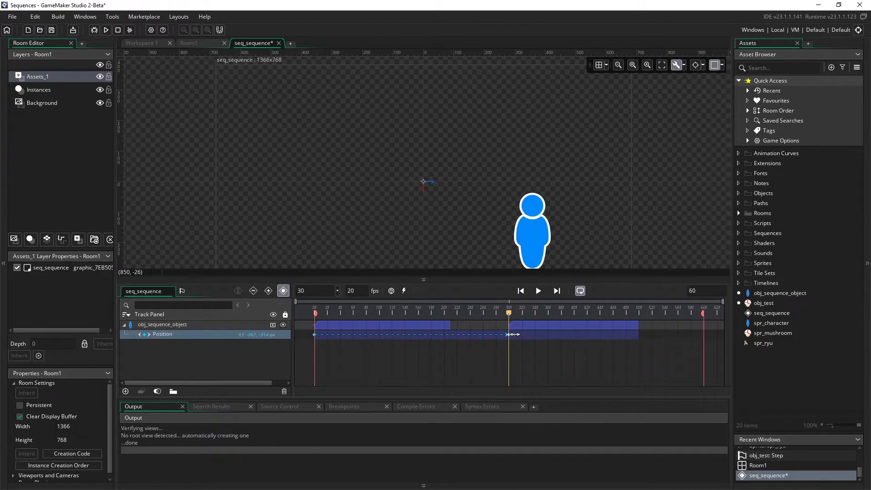
pyautogui.moveTo(512, 334); pyautogui.dragTo(536, 314)
# Read the Twitter replies listing gizmo shortcuts: T transform, R rotation, E scale, Y origin.
pyautogui.hotkey('alt', 'Tab')
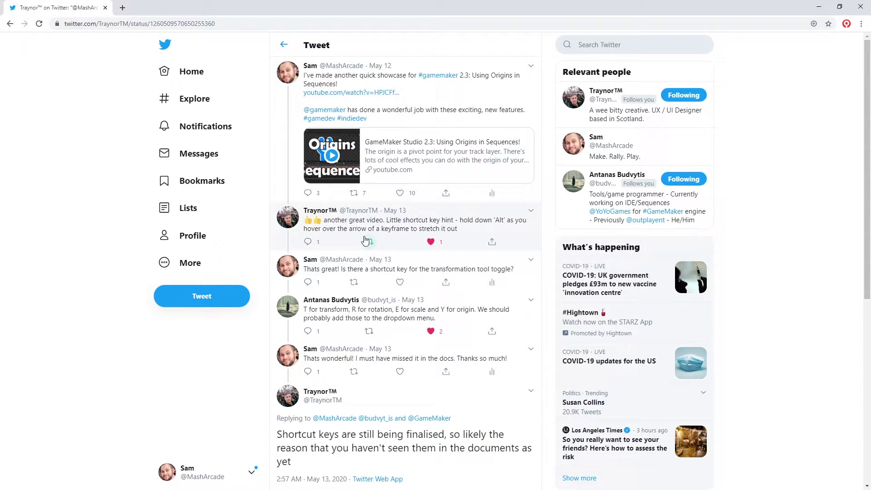
pyautogui.scroll(-1, 368, 241)
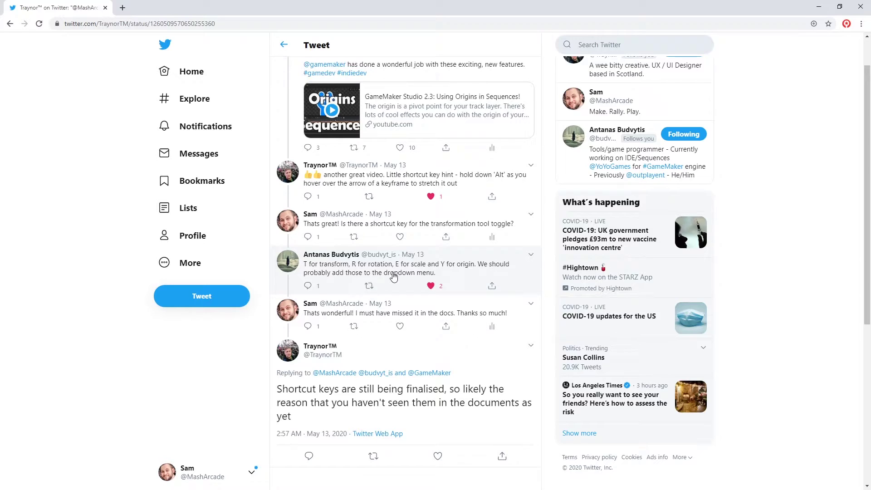
pyautogui.scroll(-1, 393, 277)
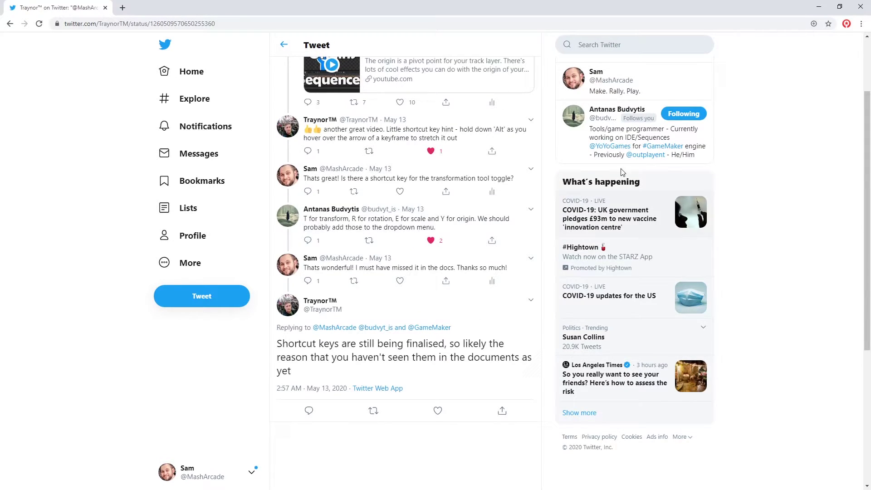
# Back in GameMaker, select the blue character and switch the transform gizmo to rotation mode.
pyautogui.click(820, 6)
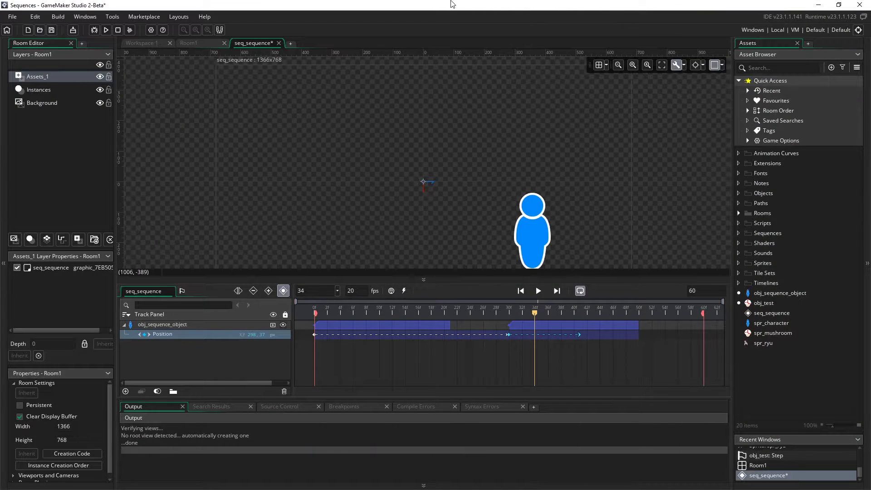
pyautogui.click(538, 238)
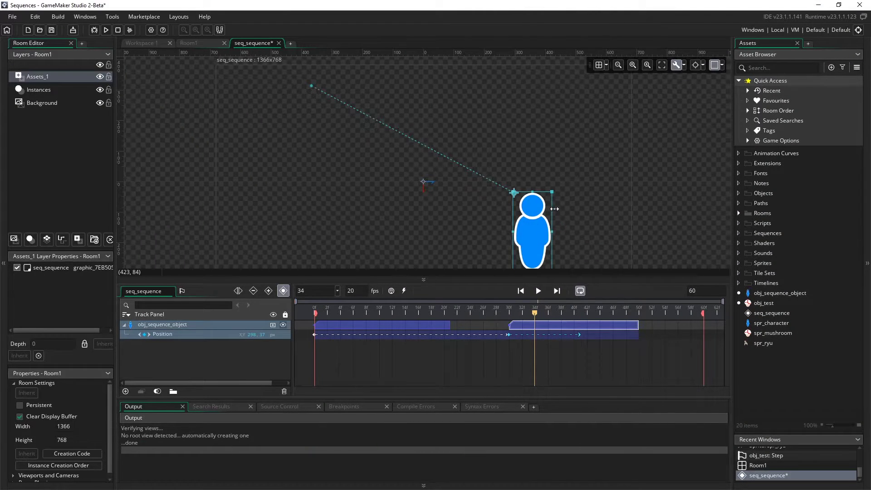
pyautogui.click(694, 66)
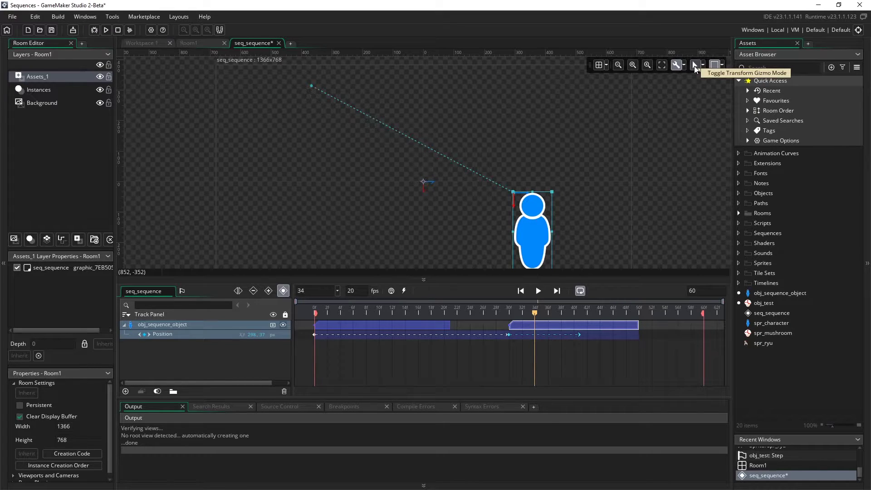
pyautogui.click(694, 66)
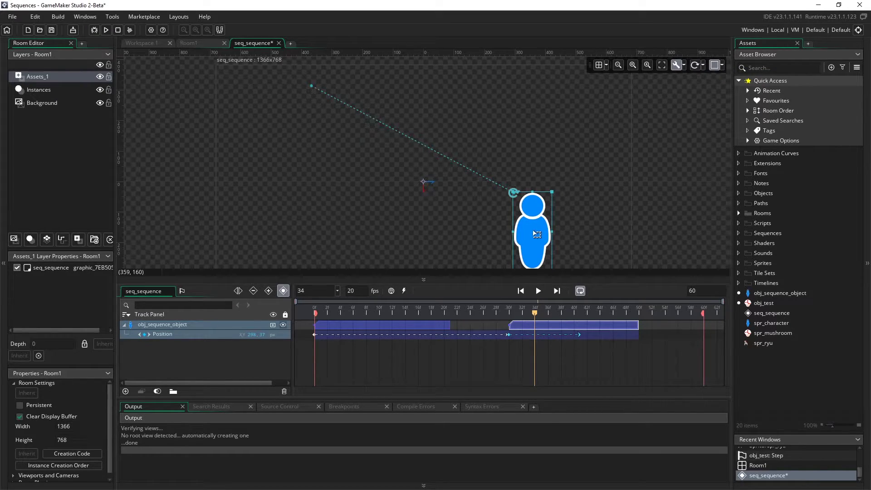
# Drag the character's origin down to its feet, keying Origin at frame 34, then restore move mode.
pyautogui.press('s')
pyautogui.press('o')
pyautogui.moveTo(517, 195); pyautogui.dragTo(539, 256)
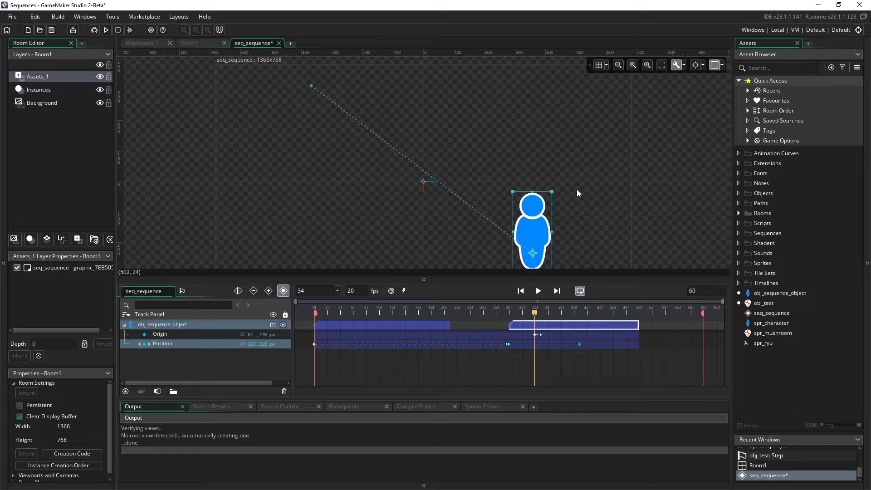
pyautogui.press('r')
pyautogui.press('t')
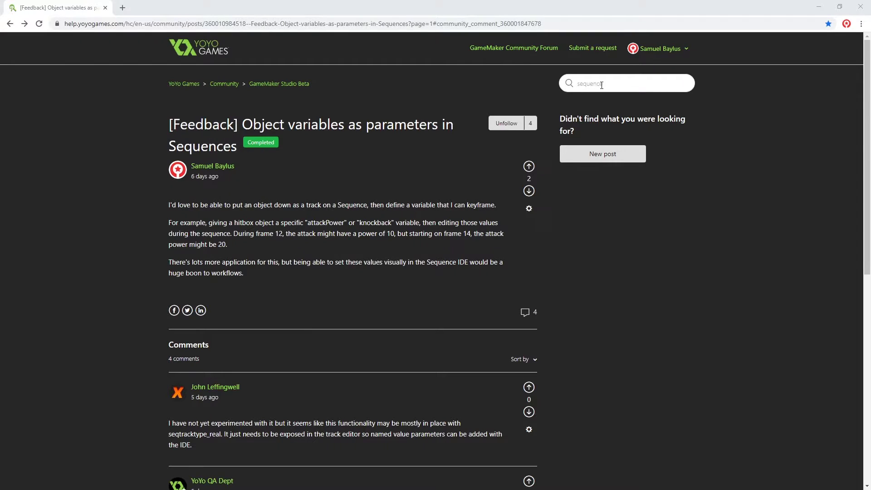
# Search the Help Center for 'sequence' and open 'Workflow Changes From 2.2.x to 2.3.x'.
pyautogui.click(619, 86)
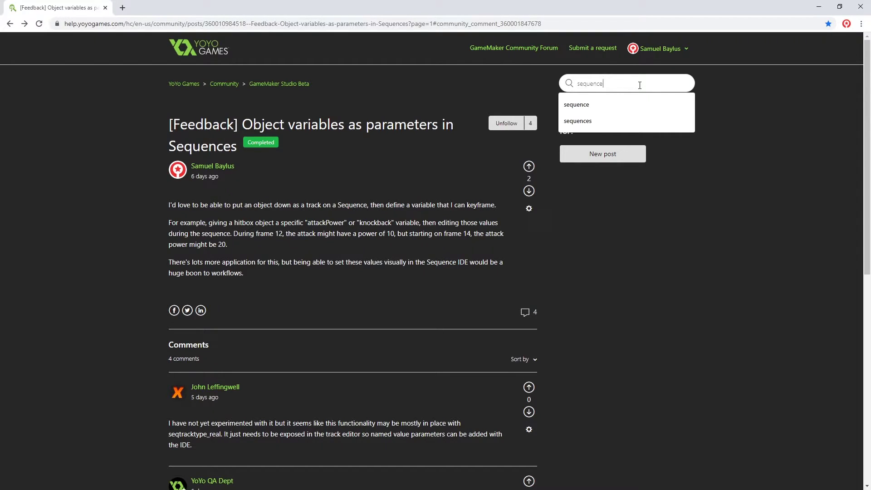
pyautogui.click(618, 104)
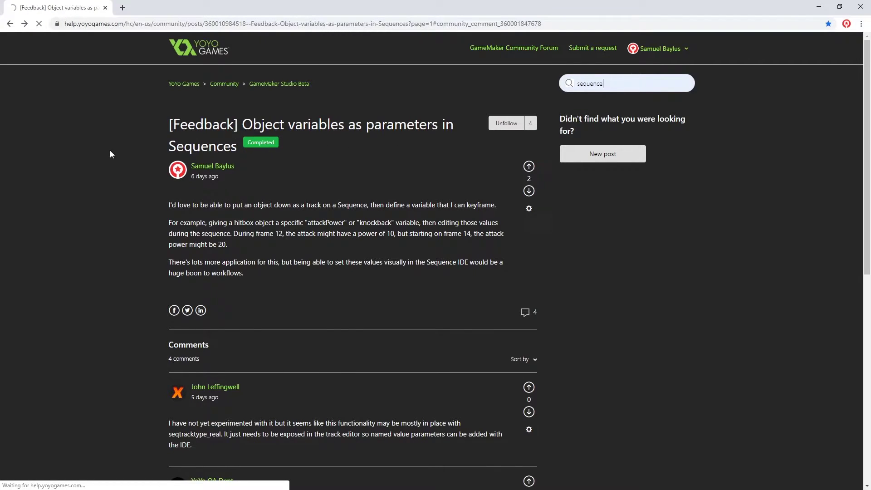
pyautogui.scroll(-6, 101, 168)
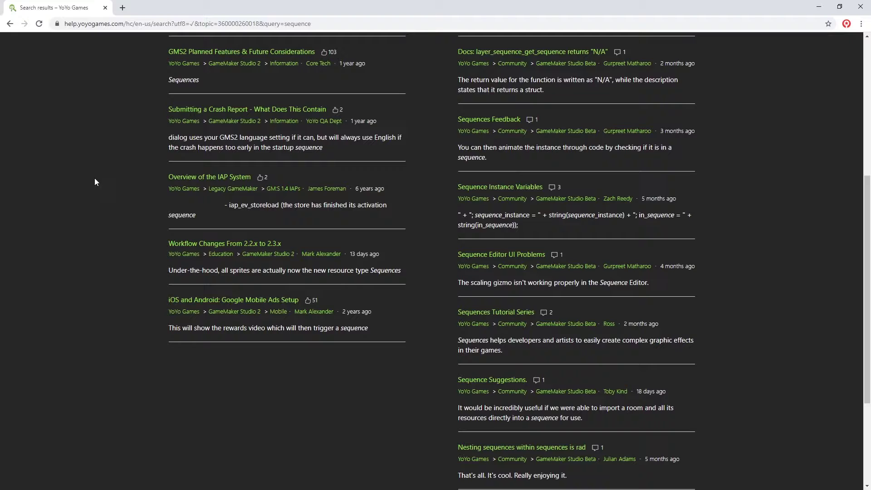
pyautogui.click(244, 249)
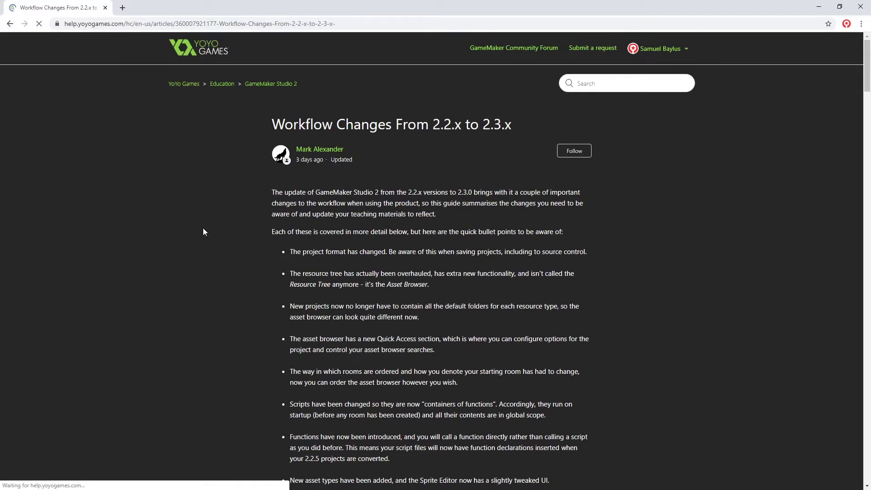
# Scroll to the Sprite Editor section and highlight the sentence saying sprites are now Sequences.
pyautogui.scroll(-15, 200, 218)
pyautogui.scroll(-20, 214, 213)
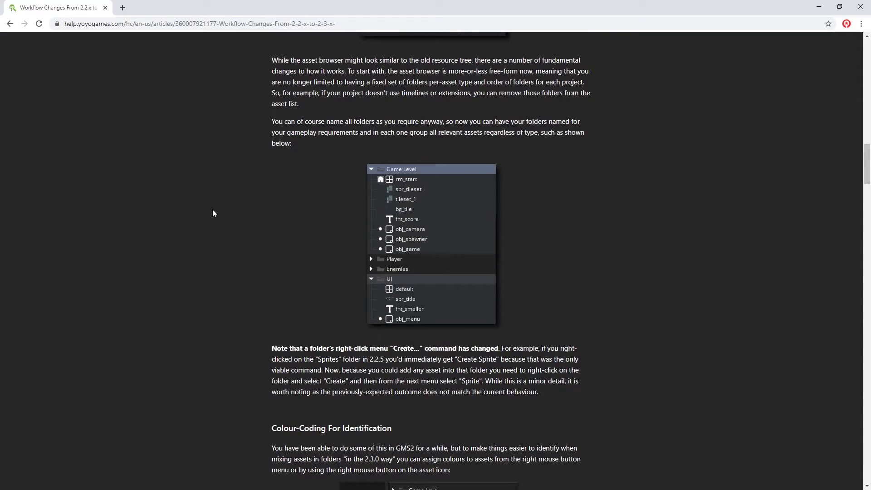
pyautogui.scroll(-13, 214, 213)
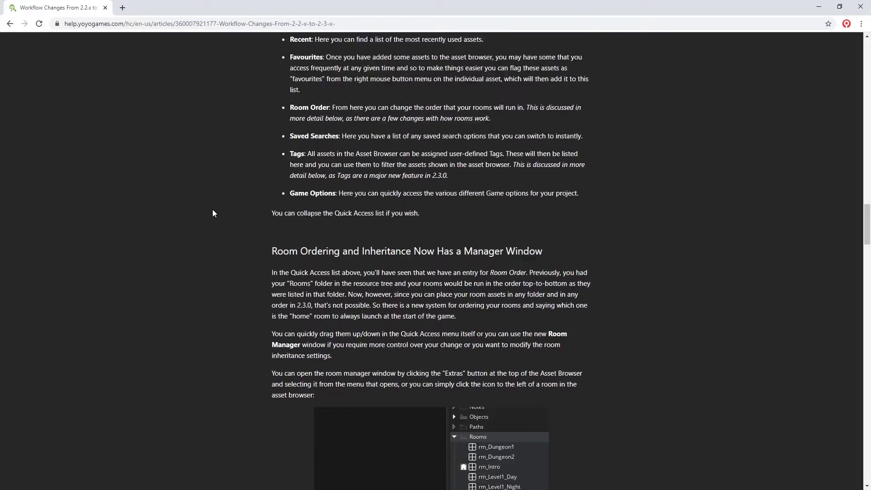
pyautogui.scroll(-1, 213, 213)
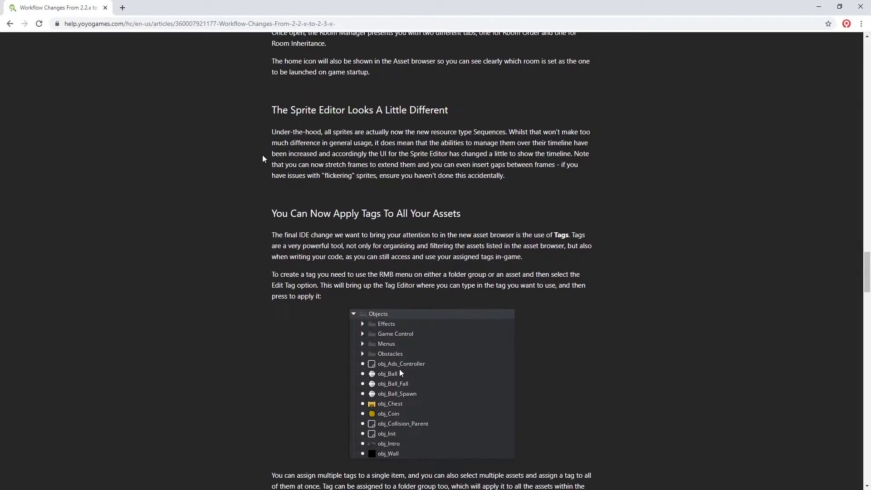
pyautogui.moveTo(272, 132); pyautogui.dragTo(509, 133)
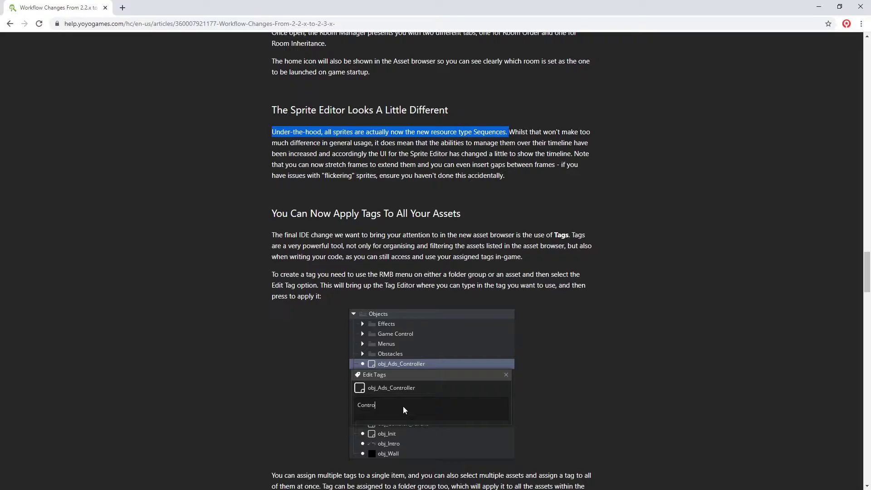
# Highlight the sentence on stretching frames and gaps, then return to spr_ryu in GameMaker.
pyautogui.click(420, 137)
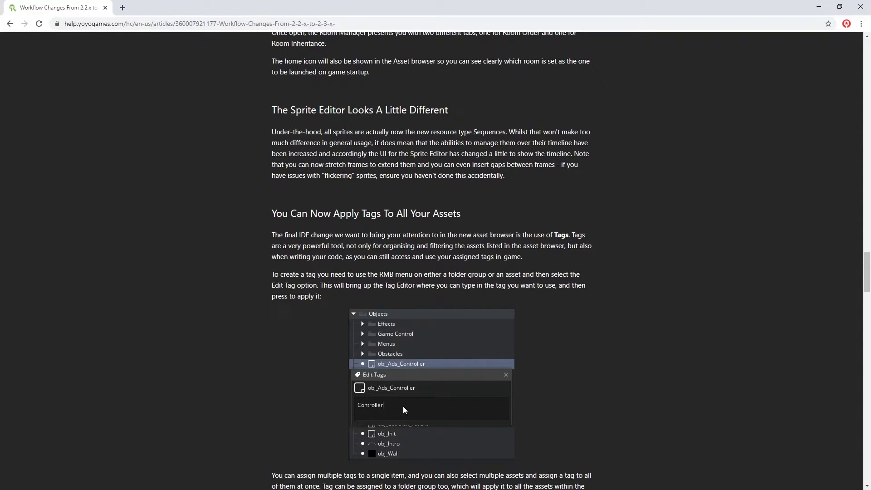
pyautogui.moveTo(394, 164); pyautogui.dragTo(553, 165)
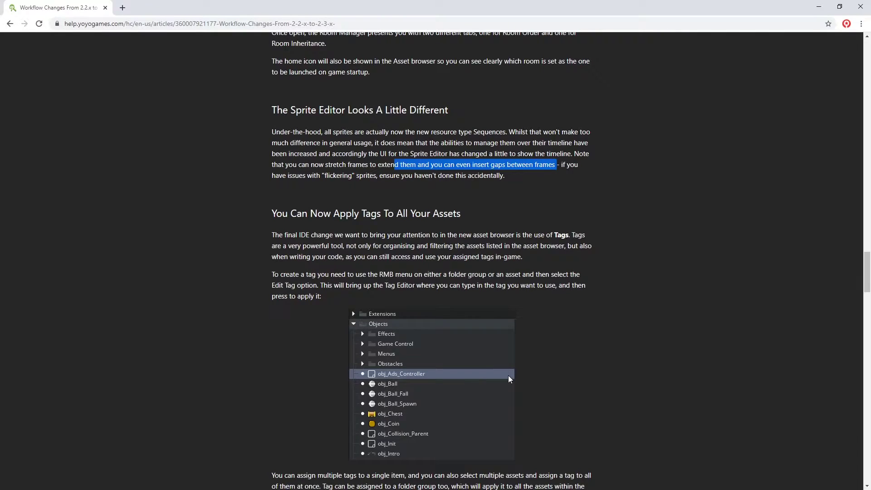
pyautogui.hotkey('alt', 'Tab')
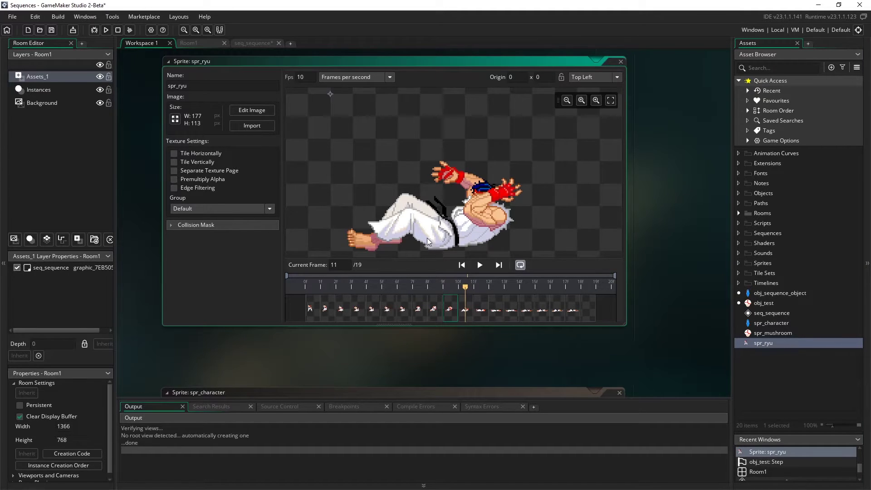
pyautogui.click(479, 265)
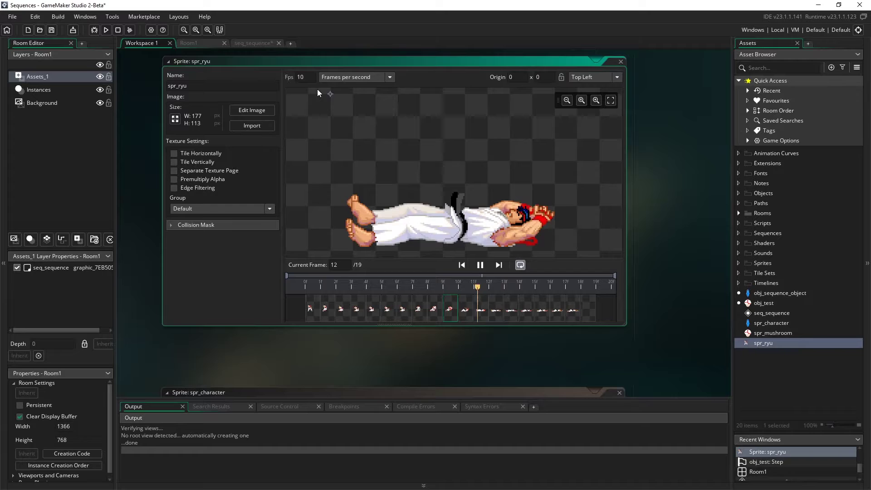
pyautogui.click(481, 265)
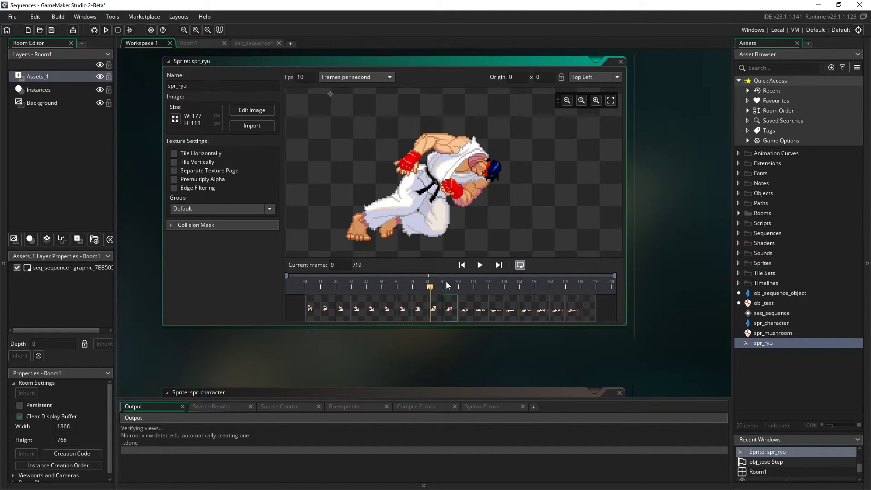
pyautogui.moveTo(431, 288); pyautogui.dragTo(381, 288)
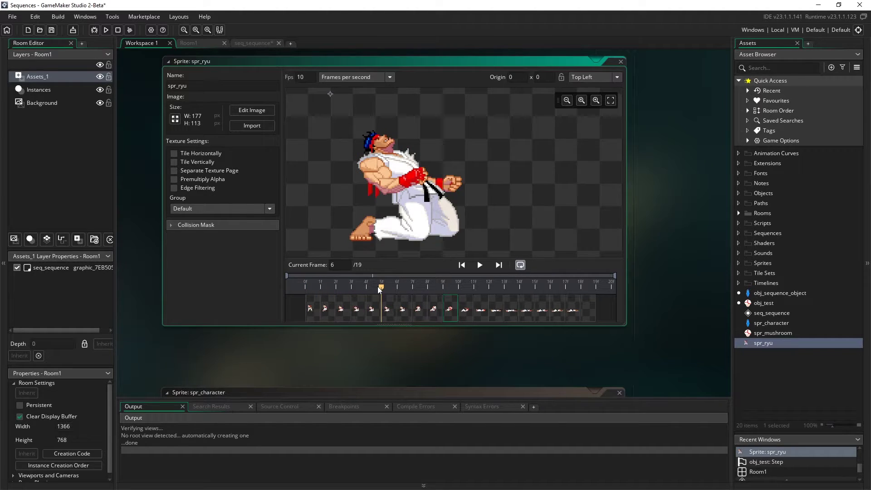
# Stretch spr_ryu's frame 7 to about four frames, making 22 frames, then replay from the start.
pyautogui.click(403, 309)
pyautogui.click(414, 309)
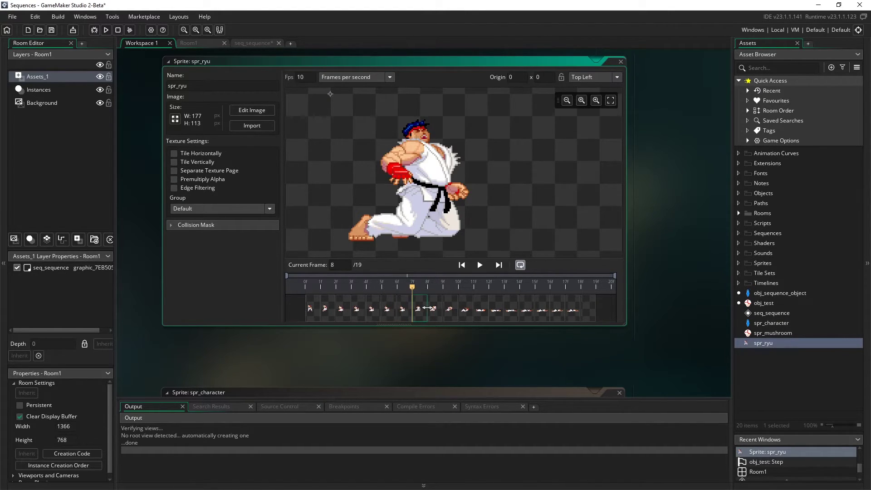
pyautogui.click(408, 308)
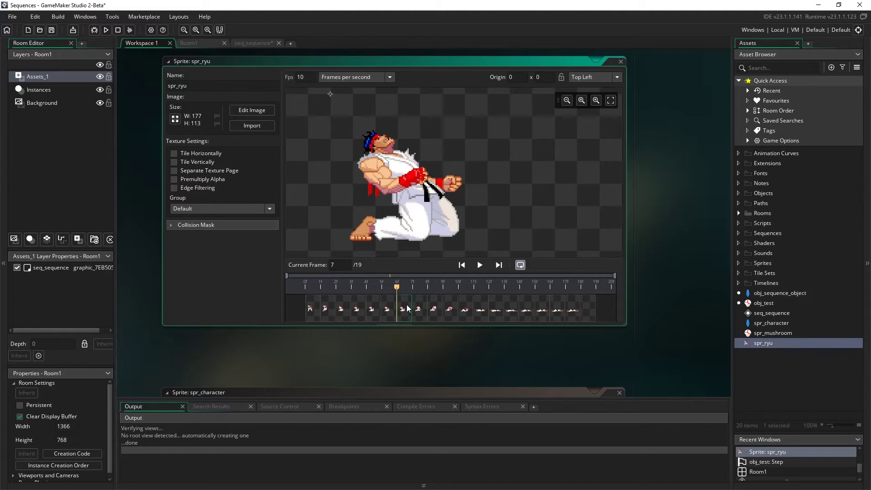
pyautogui.moveTo(412, 309); pyautogui.dragTo(455, 308)
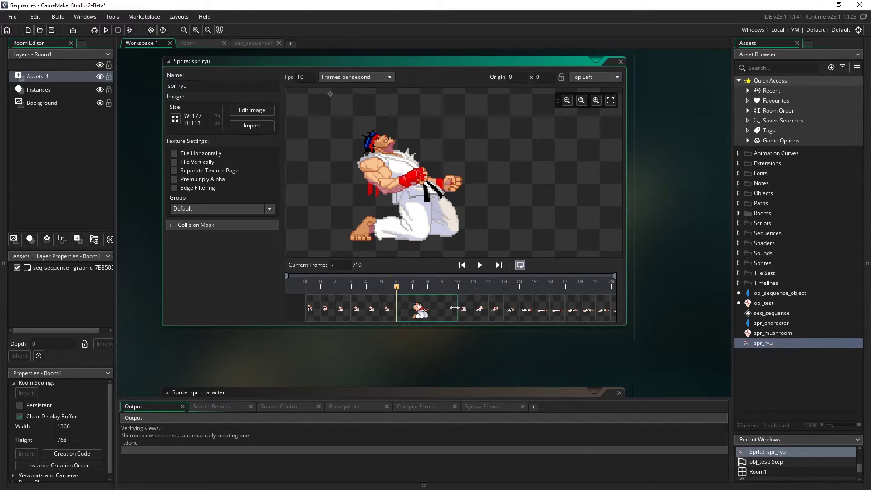
pyautogui.moveTo(399, 287); pyautogui.dragTo(530, 290)
pyautogui.click(479, 267)
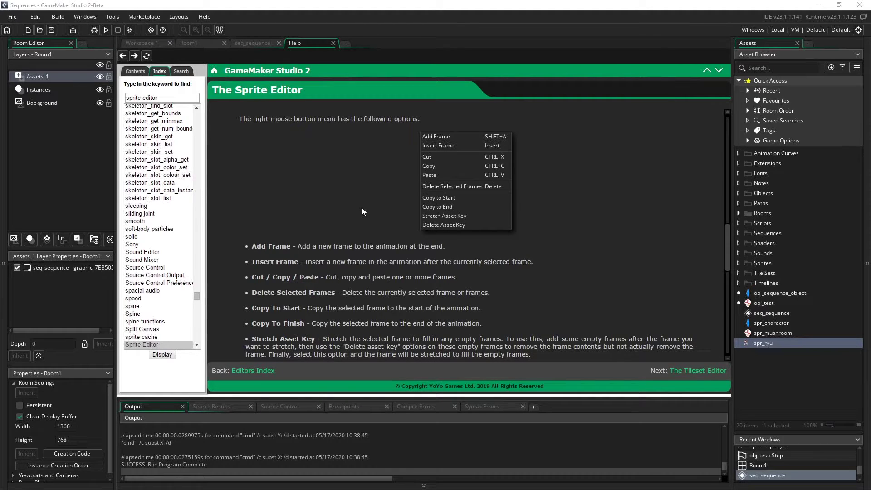
# Highlight the Copy To Start and Copy To Finish descriptions on The Sprite Editor page.
pyautogui.scroll(-3, 357, 206)
pyautogui.scroll(3, 357, 206)
pyautogui.scroll(-3, 347, 212)
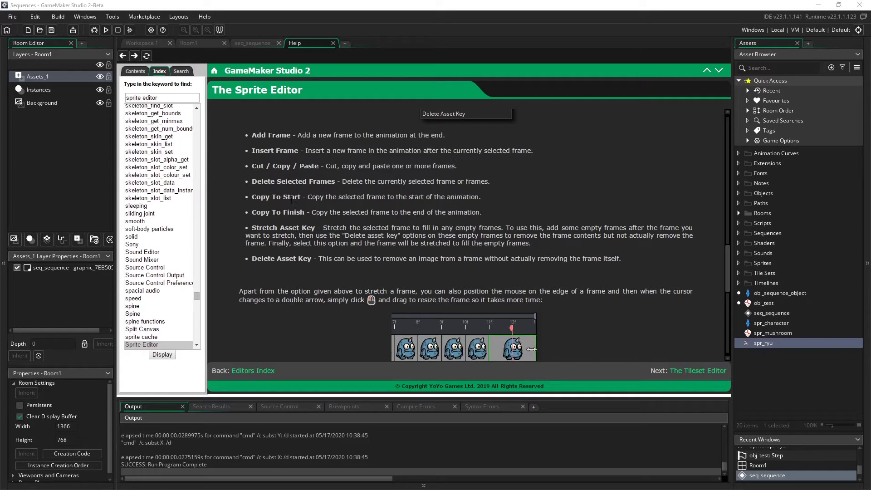
pyautogui.moveTo(317, 197); pyautogui.dragTo(481, 197)
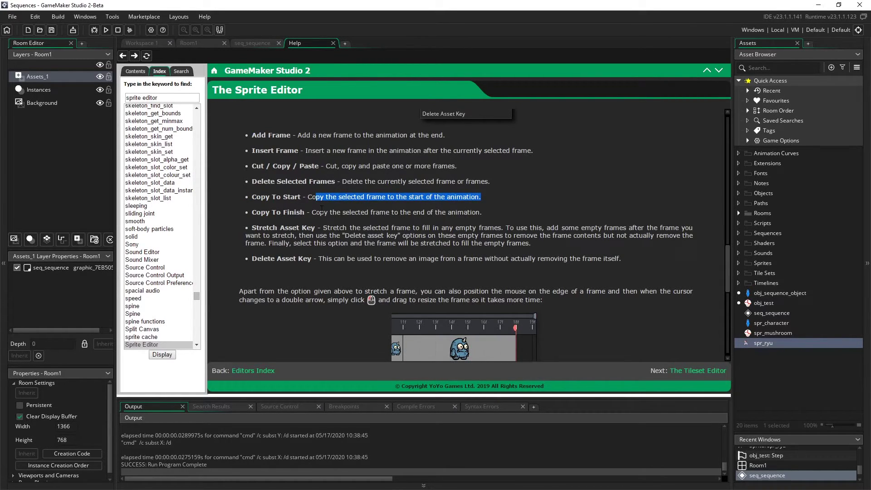
pyautogui.moveTo(307, 213); pyautogui.dragTo(490, 215)
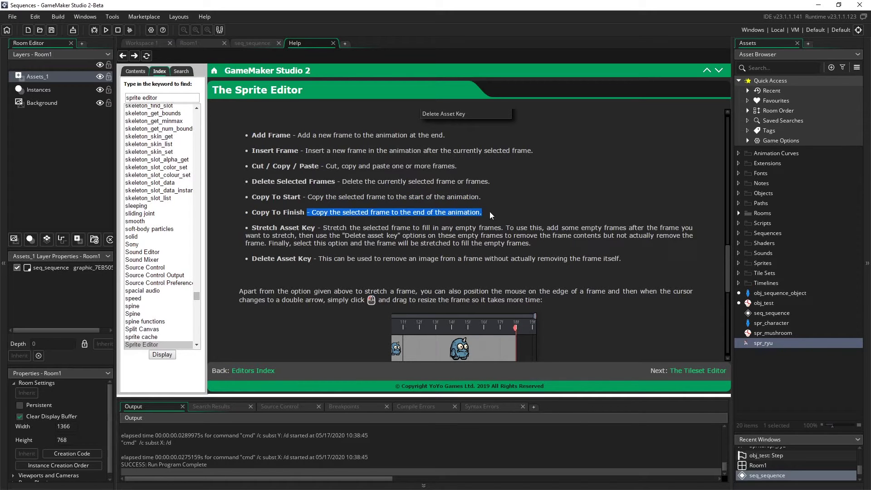
pyautogui.click(267, 228)
# Highlight the Stretch Asset Key heading and the Delete Asset Key description.
pyautogui.moveTo(253, 228); pyautogui.dragTo(320, 228)
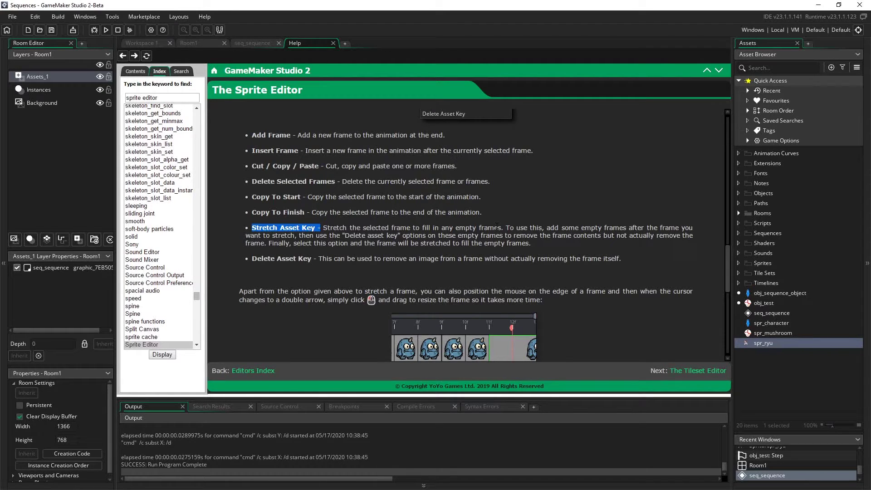
pyautogui.click(449, 238)
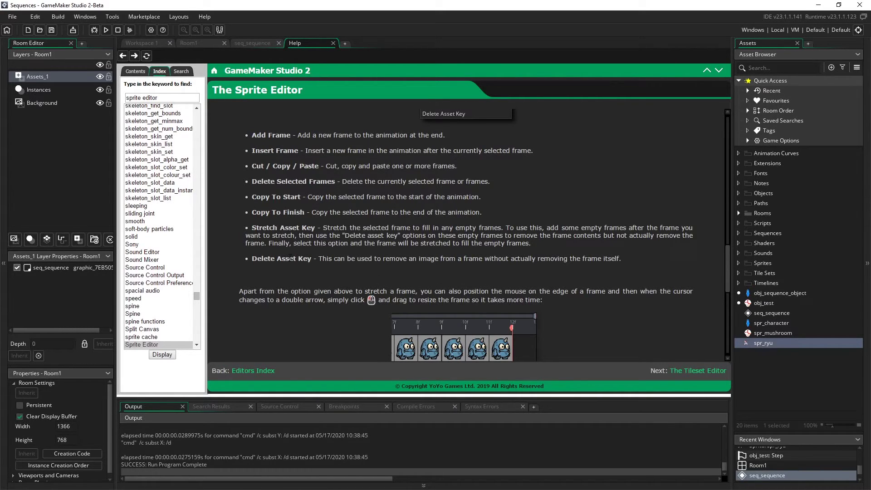
pyautogui.moveTo(323, 258); pyautogui.dragTo(620, 259)
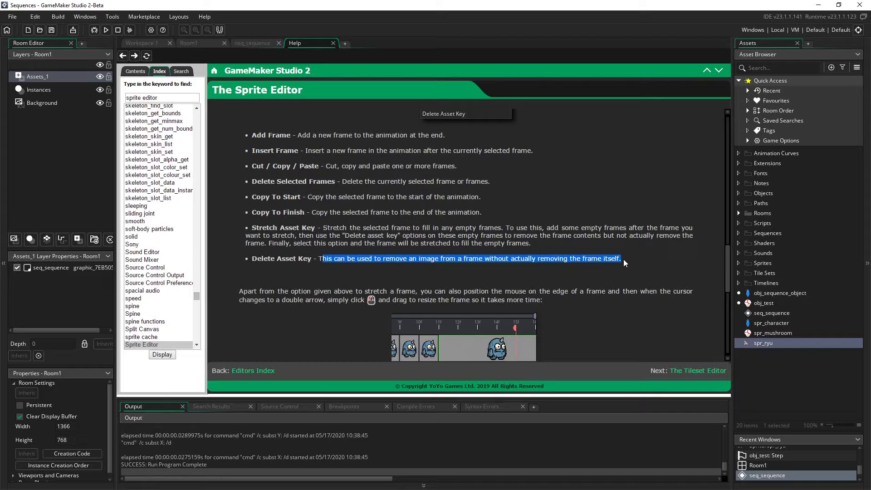
pyautogui.click(533, 353)
pyautogui.scroll(-3, 328, 230)
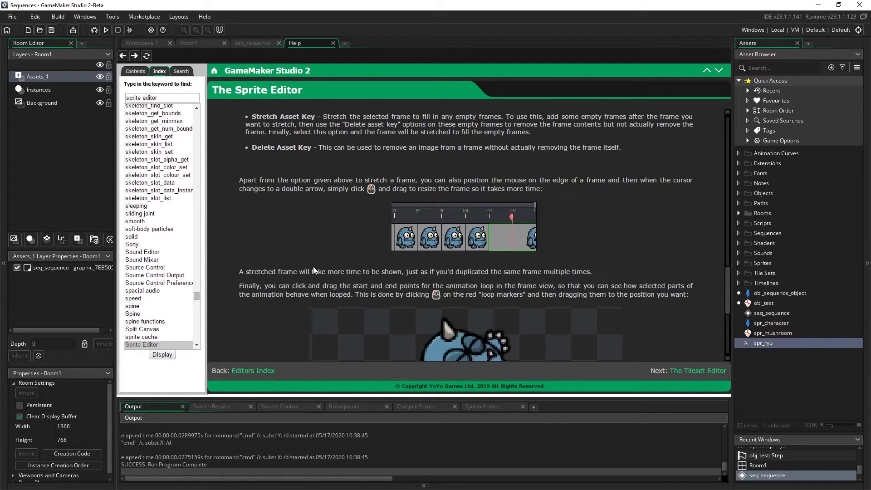
# Highlight the sentence on stretched frames taking longer, then bring the loop-marker passage into view.
pyautogui.moveTo(317, 272); pyautogui.dragTo(613, 273)
pyautogui.click(324, 226)
pyautogui.scroll(-3, 302, 213)
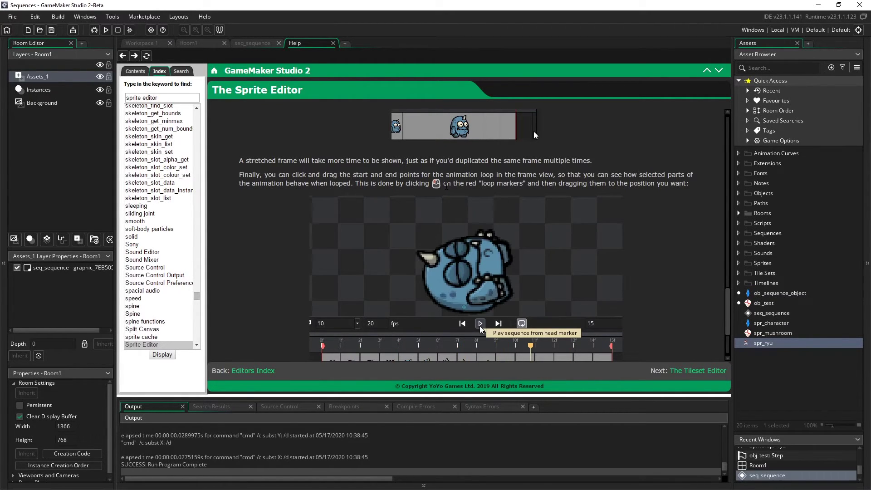
# Scroll the Broadcast Messages page down to its example event code.
pyautogui.scroll(-2, 265, 235)
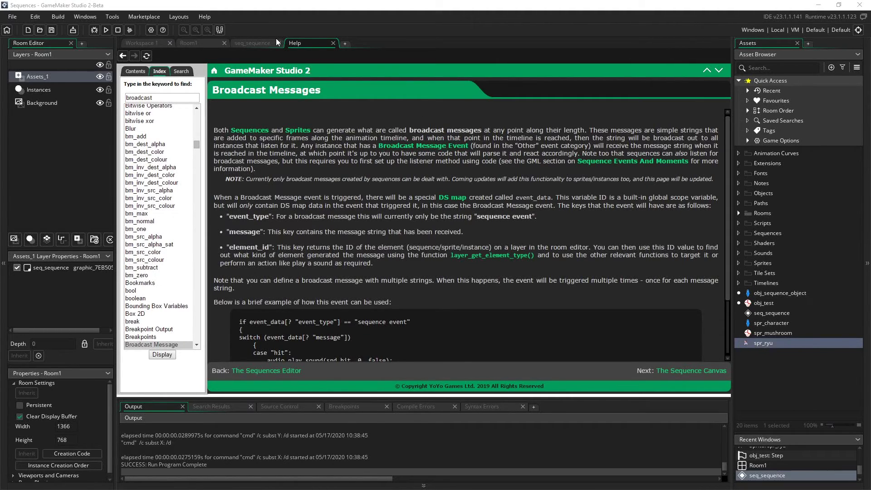
pyautogui.scroll(-3, 353, 177)
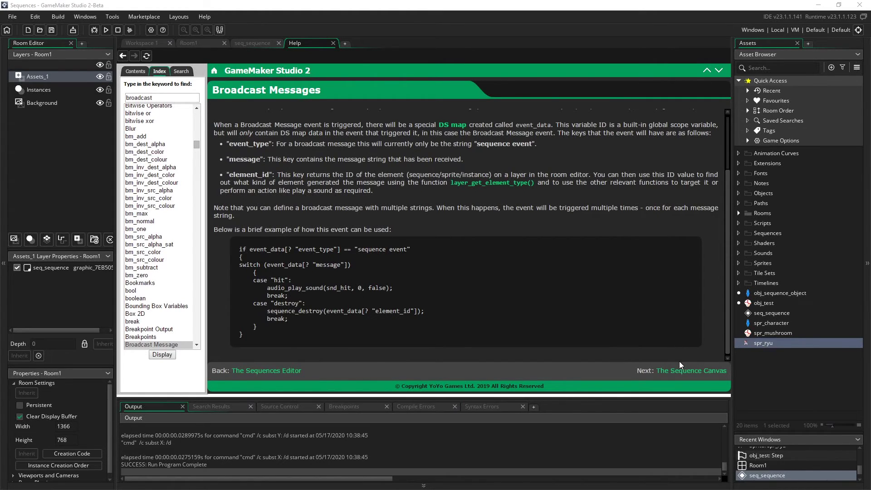
pyautogui.scroll(3, 403, 246)
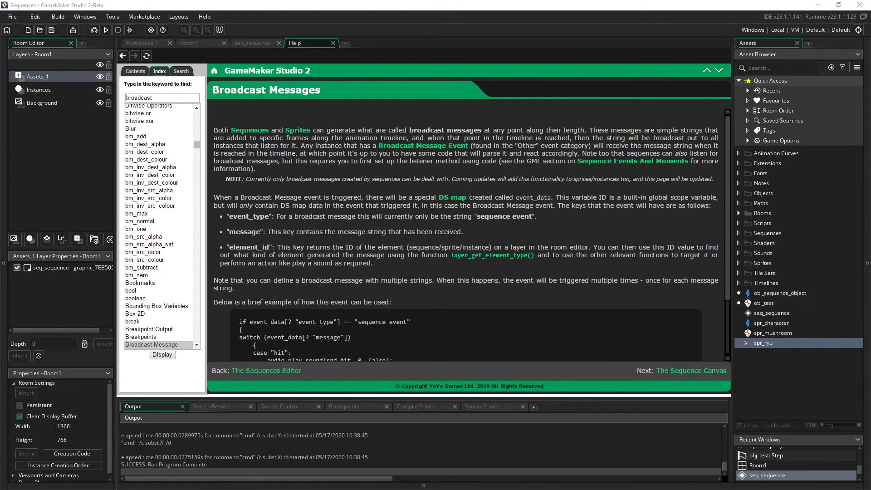